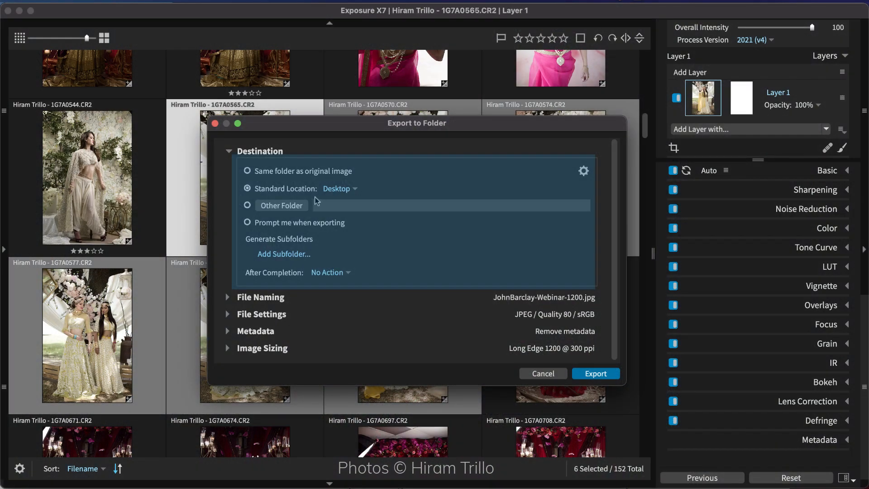
- Set the export destination to the Photos folder on the Desktop instead of a standard location
{"action": "left_click", "coordinate": [340, 189]}
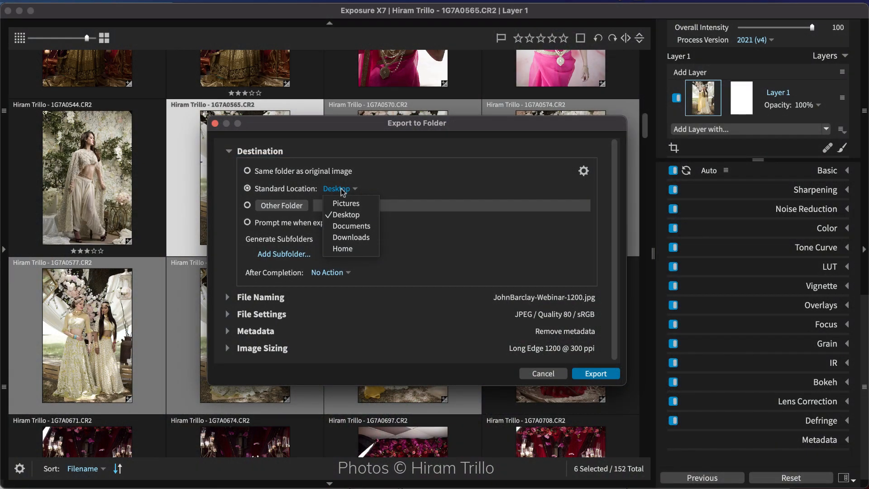
{"action": "left_click", "coordinate": [342, 190]}
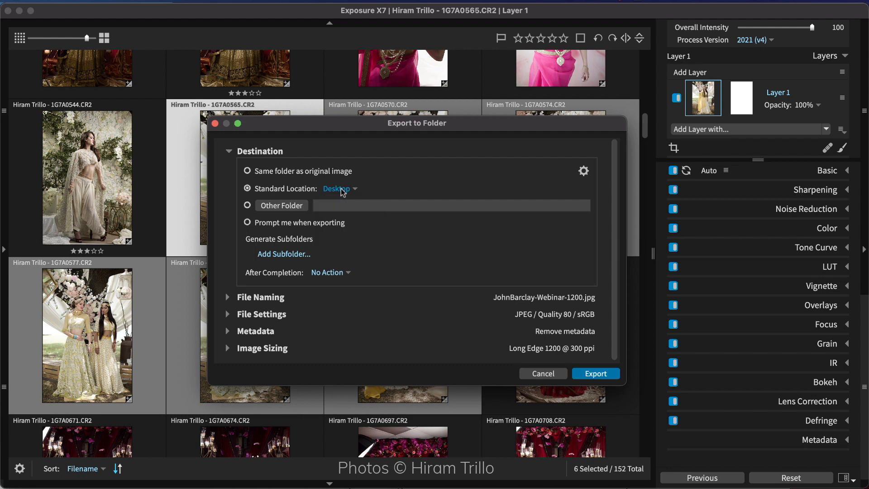
{"action": "left_click", "coordinate": [302, 206]}
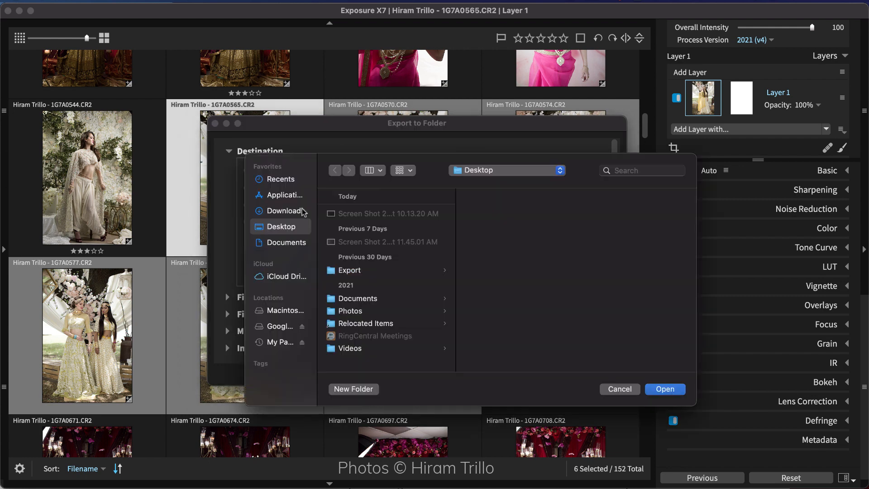
{"action": "left_click", "coordinate": [408, 310]}
{"action": "left_click", "coordinate": [655, 392]}
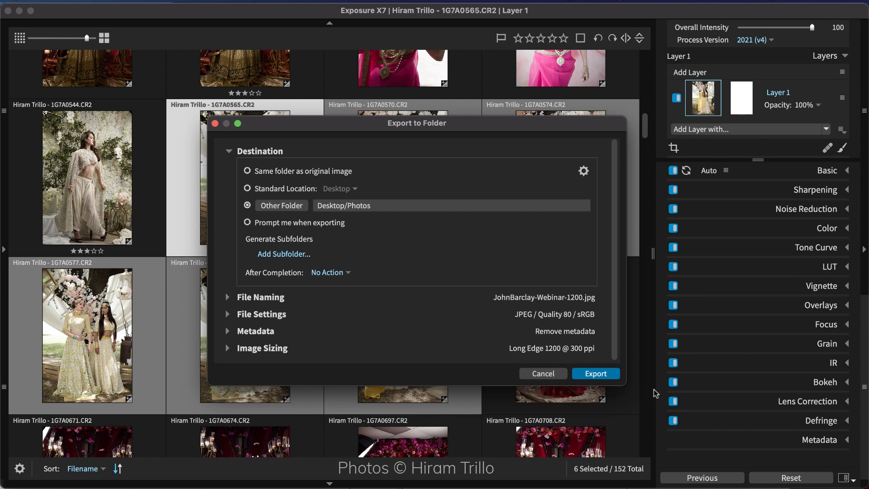
- Add a generated subfolder to the export destination, named with custom text giving the photographer's full name
{"action": "left_click", "coordinate": [301, 251]}
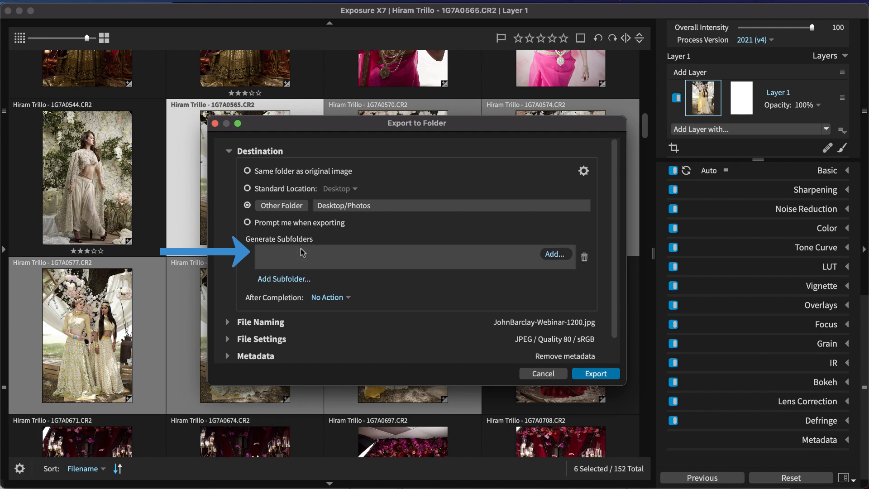
{"action": "left_click", "coordinate": [560, 257]}
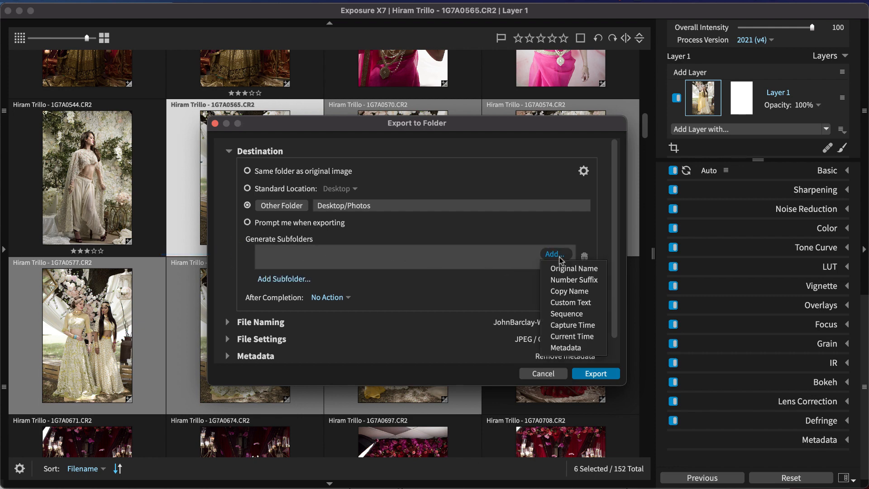
{"action": "left_click", "coordinate": [559, 303]}
{"action": "type", "text": "Hi"}
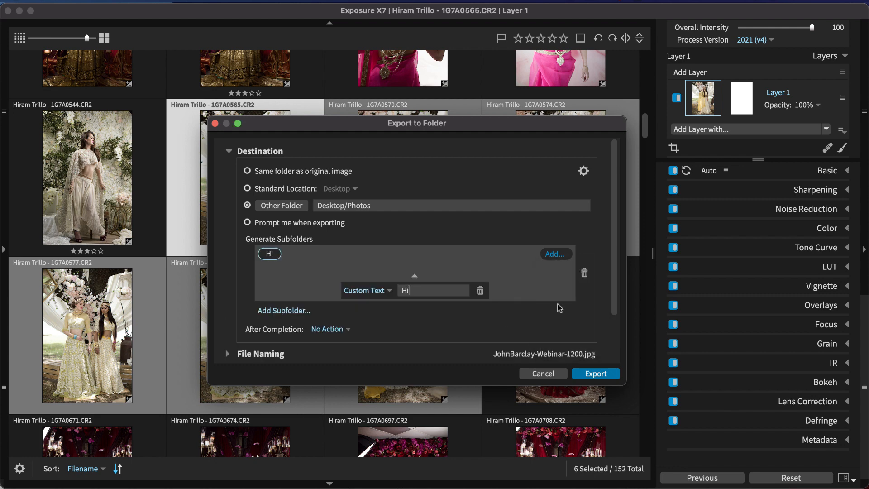
{"action": "type", "text": "ram Trill"}
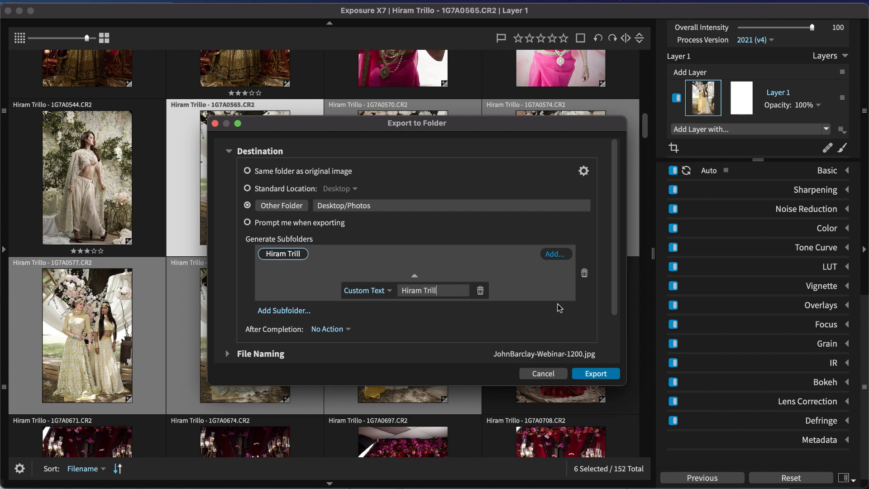
{"action": "type", "text": "o"}
- Try a second, nested subfolder based on Capture Time and remove it
{"action": "left_click", "coordinate": [303, 311]}
{"action": "left_click", "coordinate": [554, 313]}
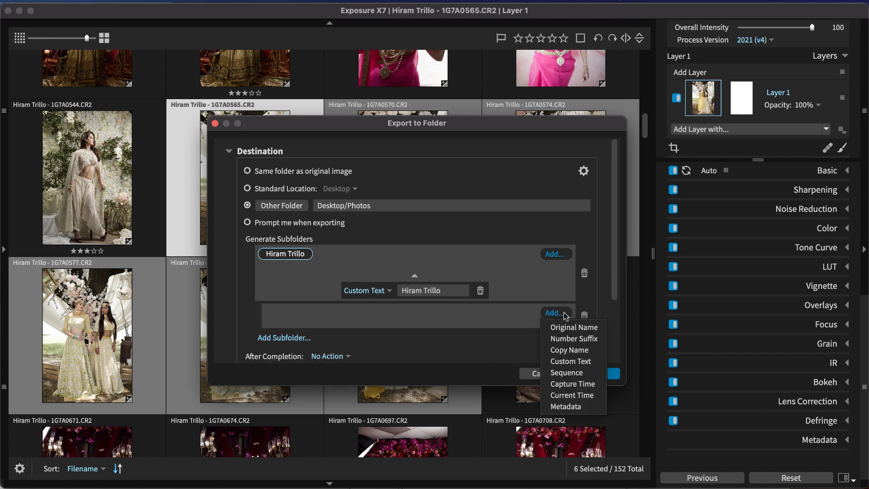
{"action": "left_click", "coordinate": [572, 384]}
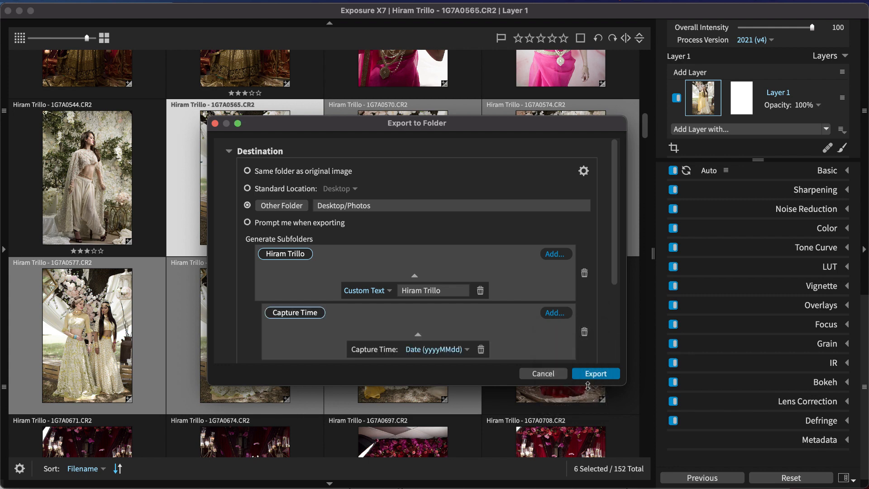
{"action": "left_click", "coordinate": [583, 335]}
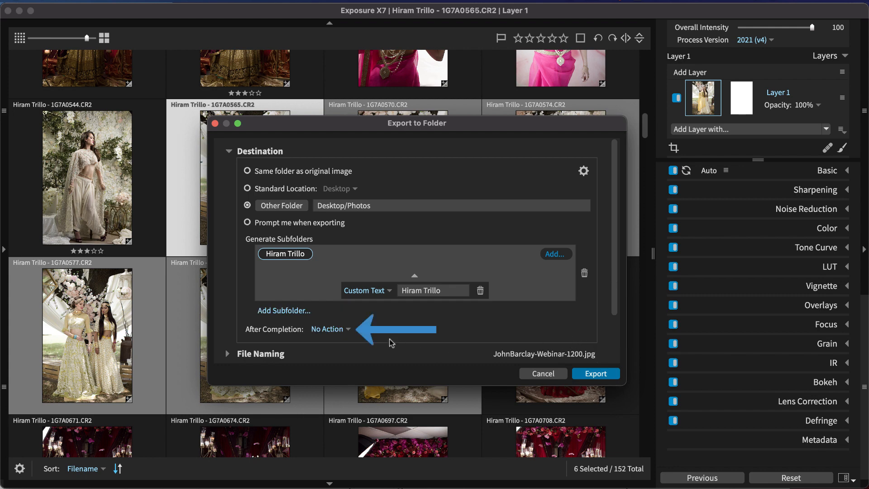
{"action": "left_click", "coordinate": [341, 330]}
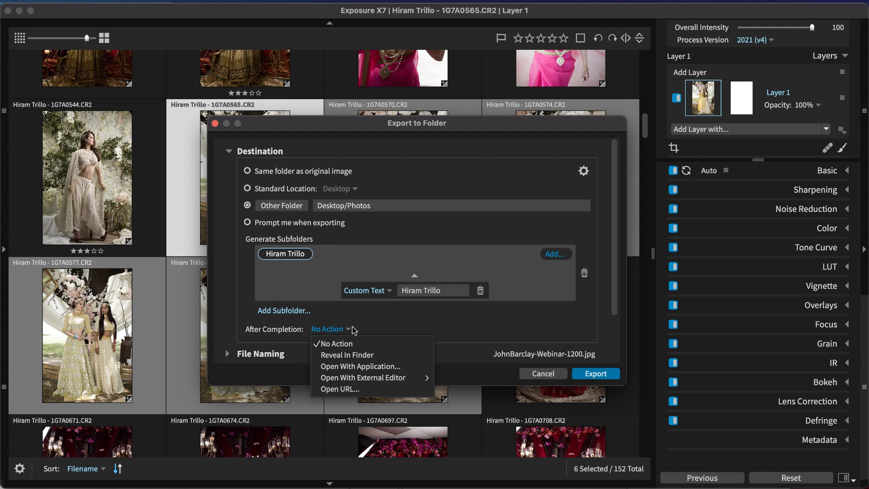
{"action": "left_click", "coordinate": [371, 323]}
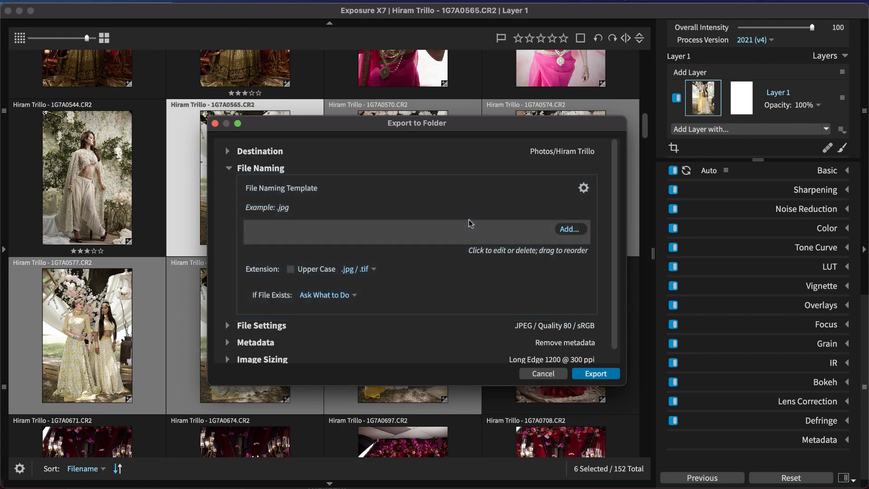
- Build the file naming template from custom text with the photographer's full name and a hyphen, followed by a Sequence number
{"action": "left_click", "coordinate": [561, 230]}
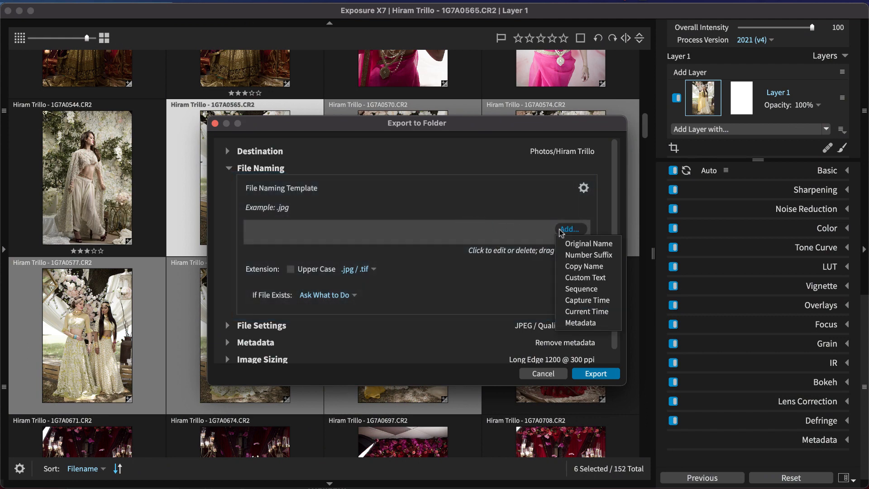
{"action": "left_click", "coordinate": [584, 278]}
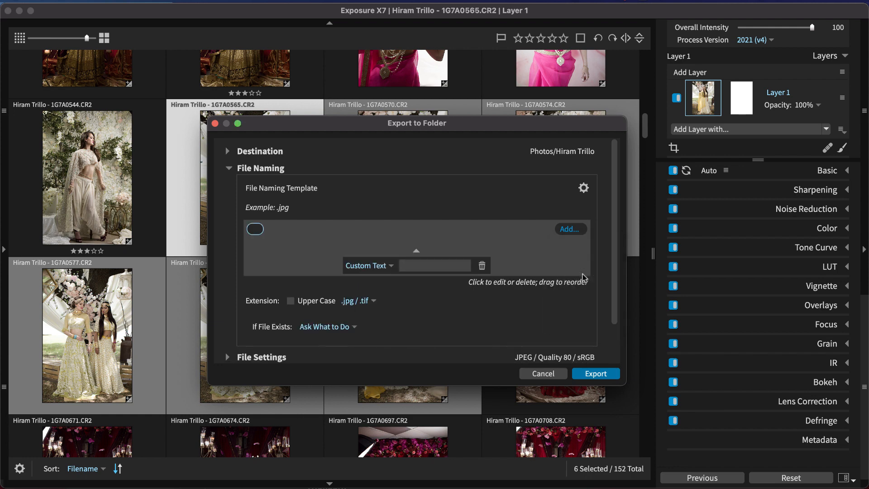
{"action": "type", "text": "Hiram T"}
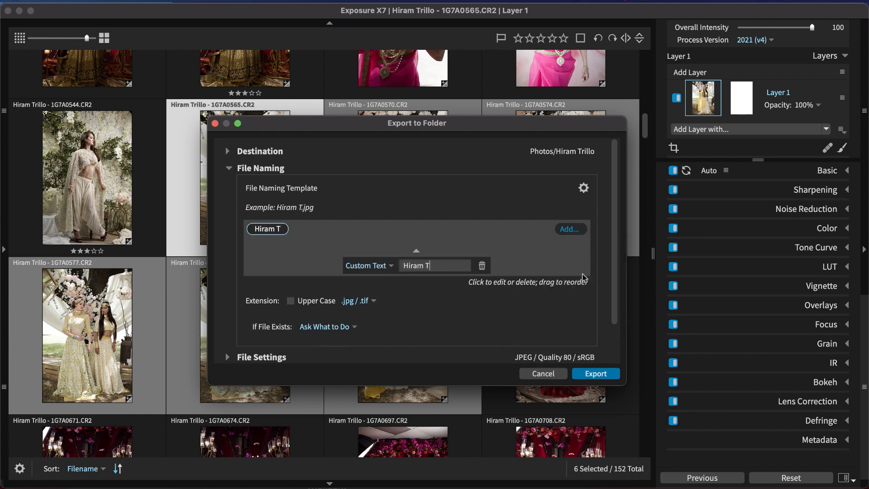
{"action": "type", "text": "rillo"}
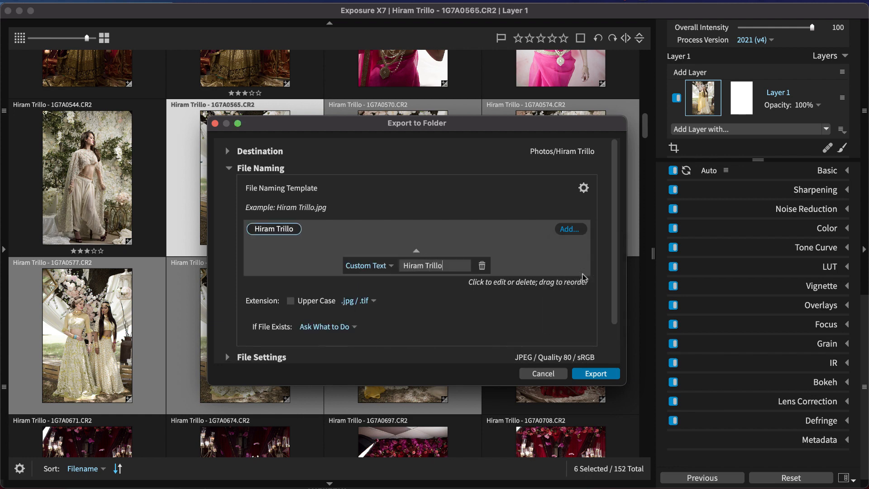
{"action": "type", "text": " -"}
{"action": "left_click", "coordinate": [577, 228]}
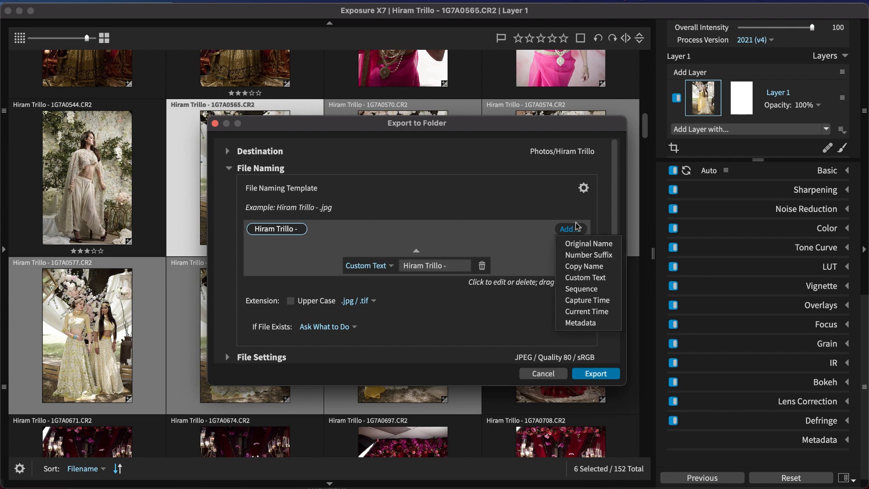
{"action": "left_click", "coordinate": [594, 287]}
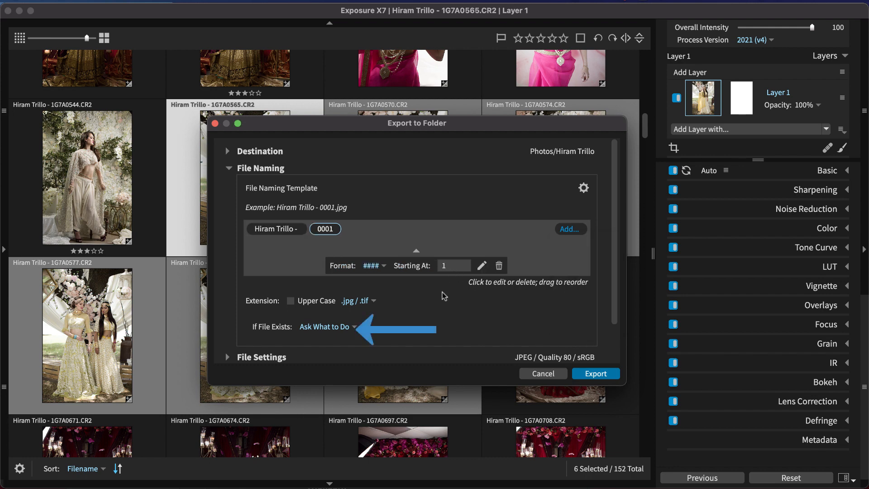
{"action": "left_click", "coordinate": [355, 327]}
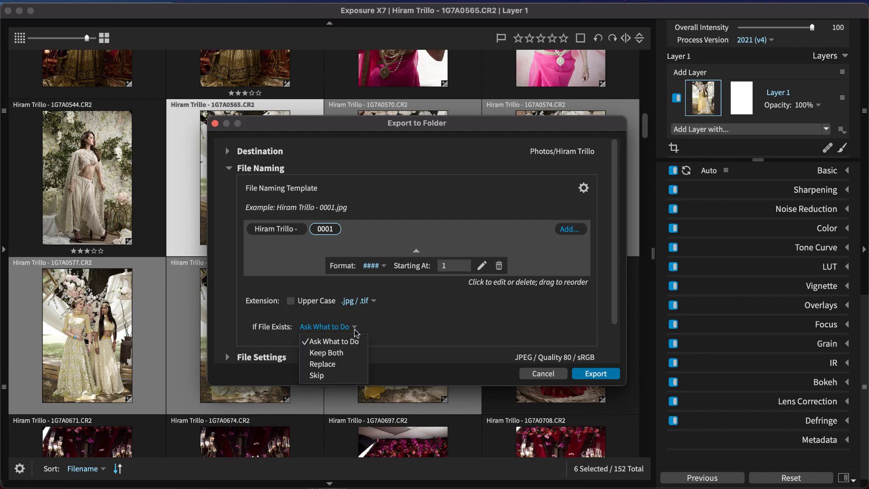
{"action": "left_click", "coordinate": [356, 333]}
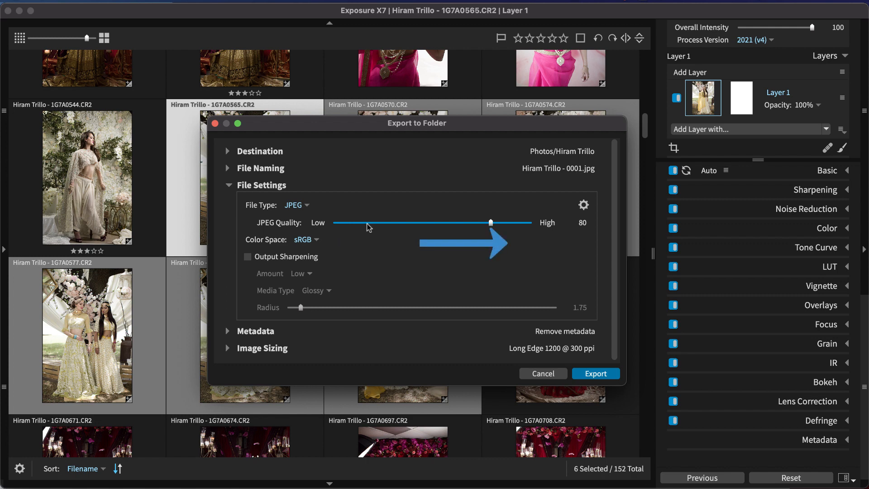
- Set the export file type to TIFF, keeping ZIP compression and a bit depth of 16 bits/component
{"action": "left_click", "coordinate": [307, 206]}
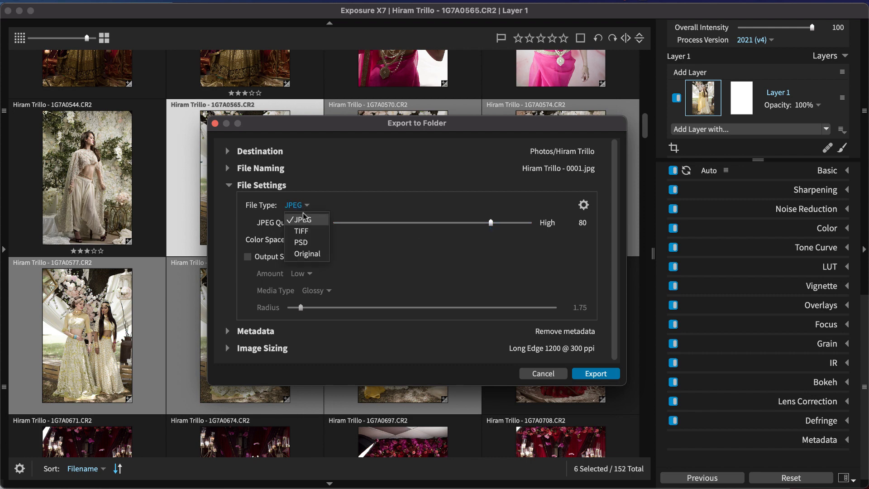
{"action": "left_click", "coordinate": [305, 230]}
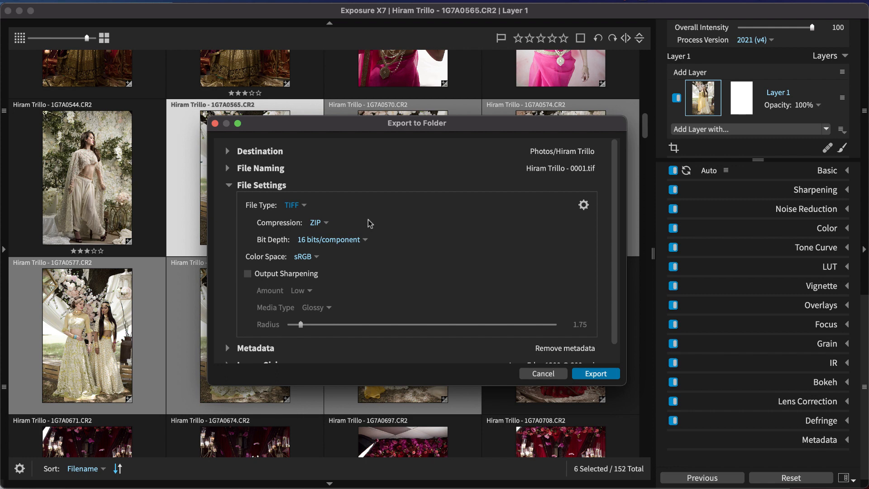
{"action": "left_click", "coordinate": [327, 224]}
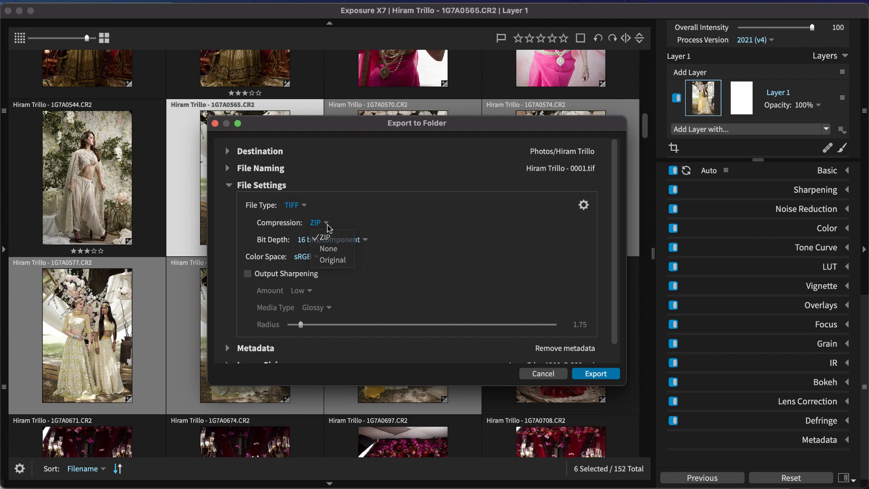
{"action": "left_click", "coordinate": [329, 228]}
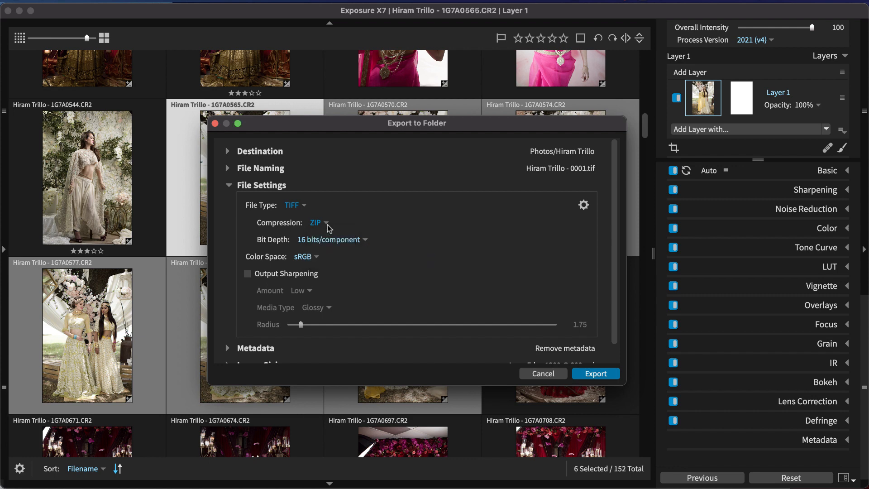
{"action": "left_click", "coordinate": [359, 240]}
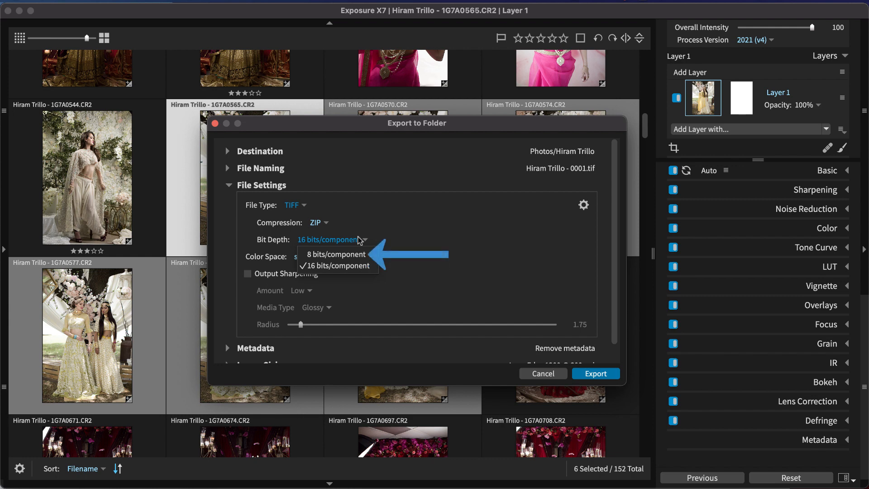
{"action": "left_click", "coordinate": [360, 240]}
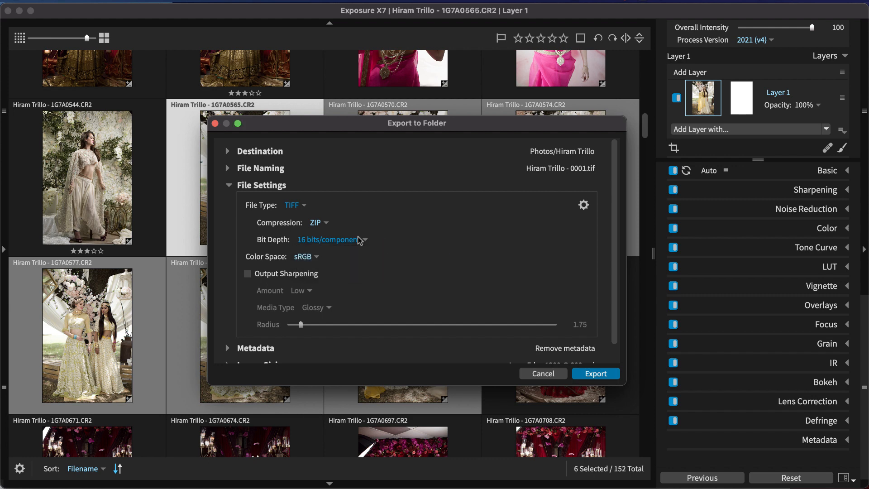
- Try the Original file type for the export and switch back to TIFF
{"action": "left_click", "coordinate": [294, 210]}
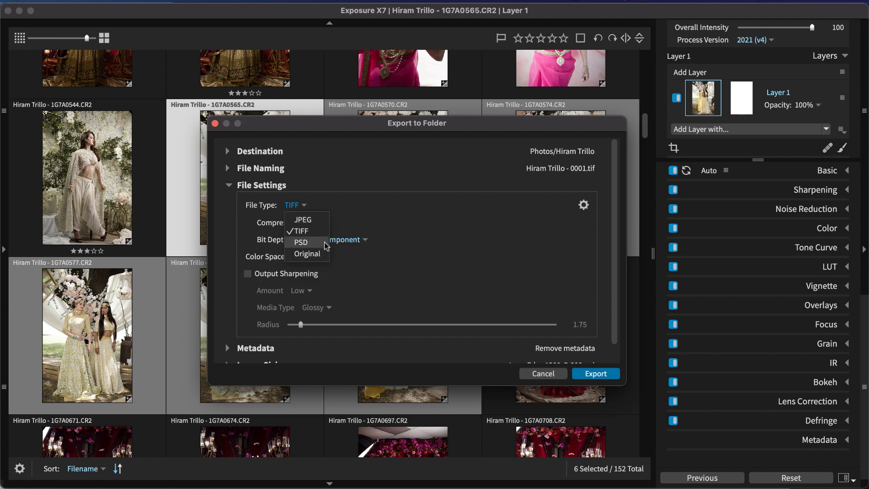
{"action": "left_click", "coordinate": [308, 253]}
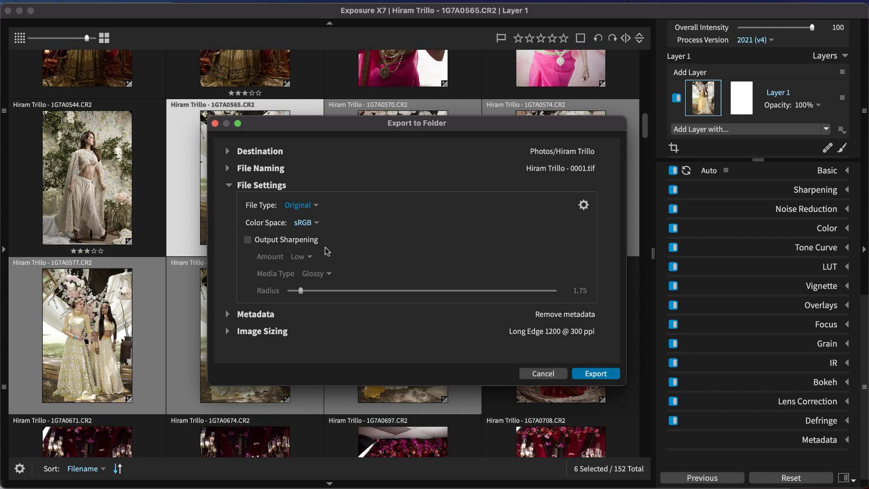
{"action": "left_click", "coordinate": [307, 208]}
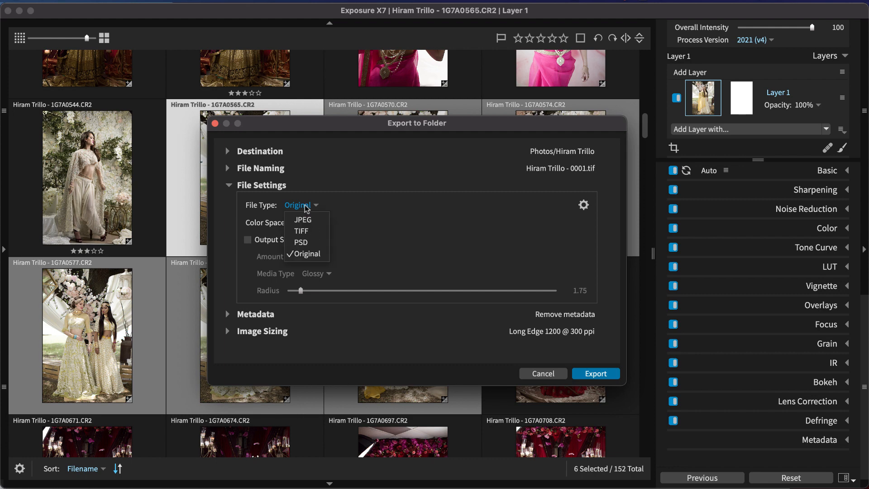
{"action": "left_click", "coordinate": [311, 231]}
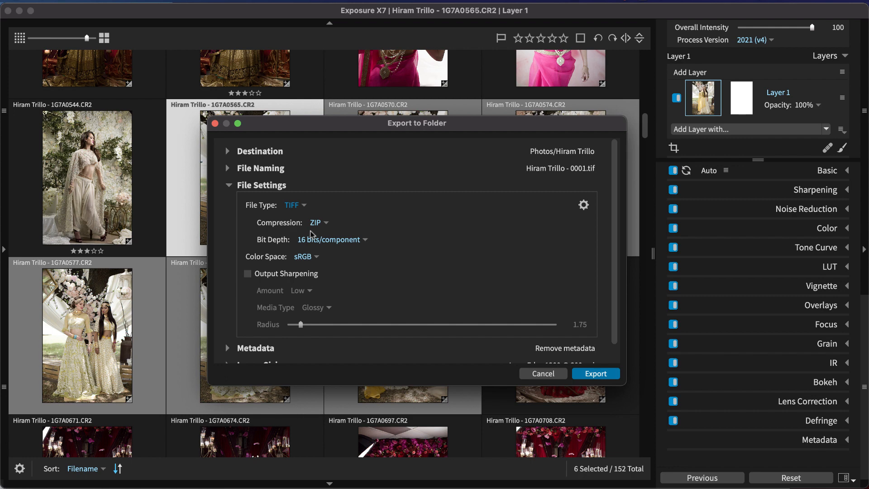
- Set the export color space to ProPhoto RGB and enable Output Sharpening
{"action": "left_click", "coordinate": [315, 257]}
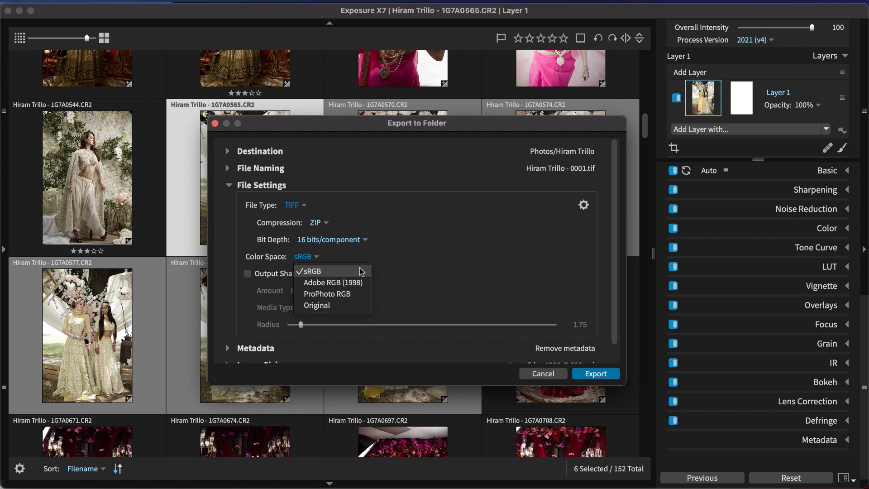
{"action": "left_click", "coordinate": [353, 293]}
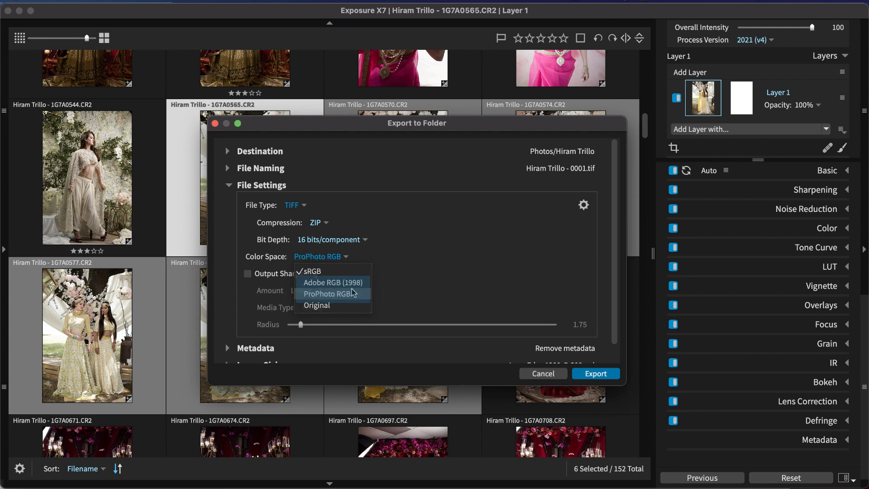
{"action": "left_click", "coordinate": [284, 274]}
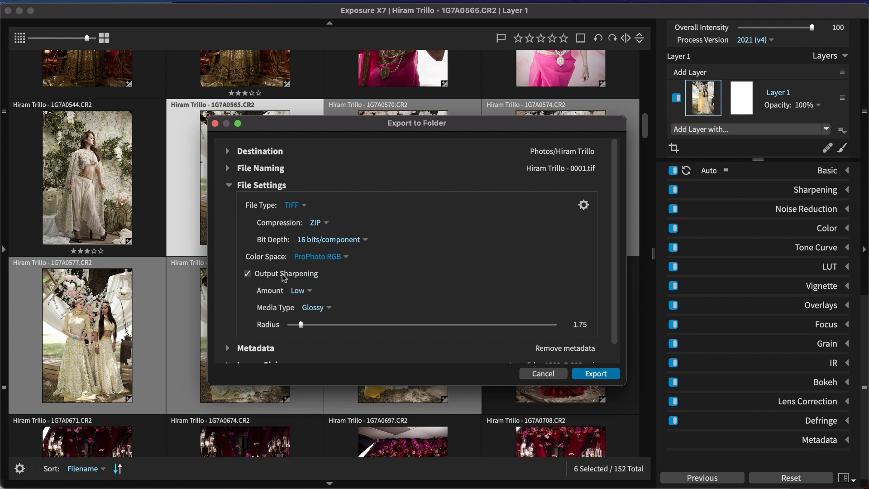
- Set the output sharpening media type to Luster and include All Metadata in the exported files
{"action": "left_click", "coordinate": [313, 307]}
{"action": "left_click", "coordinate": [327, 334]}
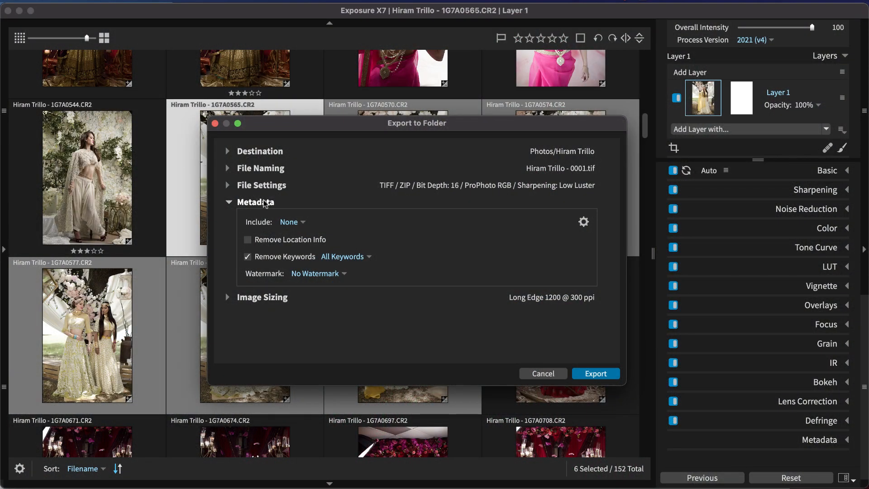
{"action": "left_click", "coordinate": [296, 222]}
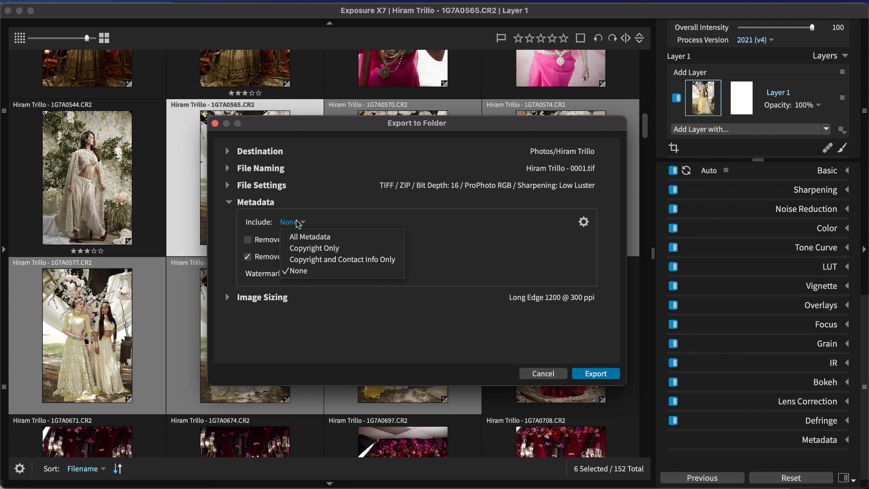
{"action": "left_click", "coordinate": [327, 234]}
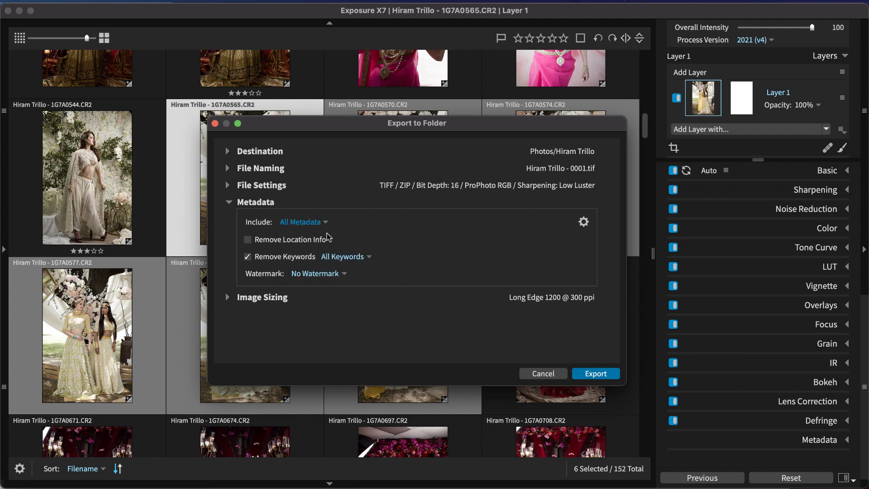
- Apply the watermark named after the photographer to the export and preview it
{"action": "left_click", "coordinate": [342, 274]}
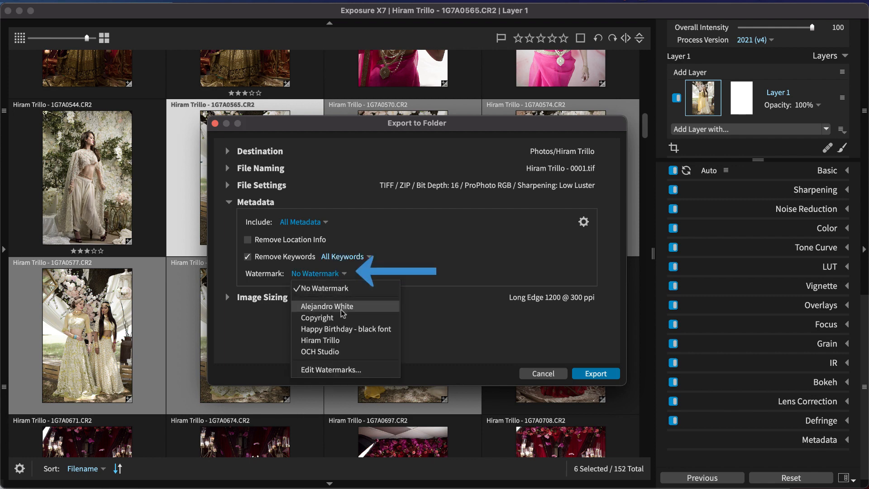
{"action": "left_click", "coordinate": [344, 340]}
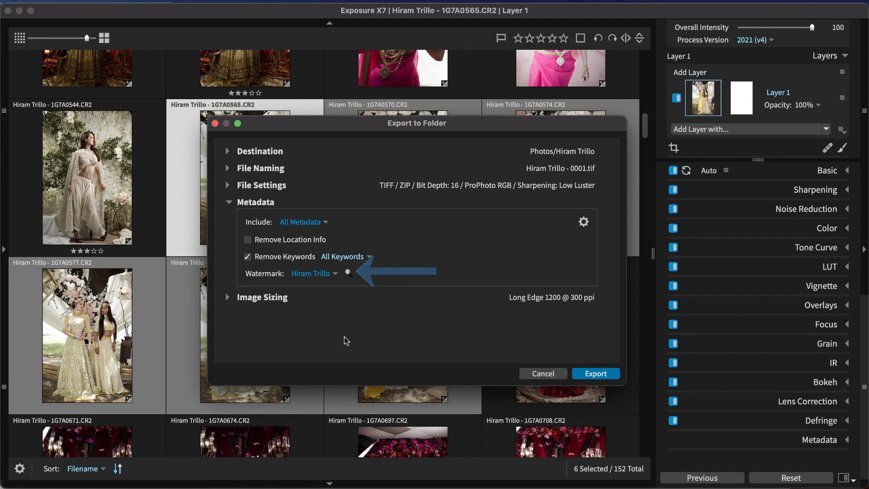
{"action": "left_click", "coordinate": [348, 273]}
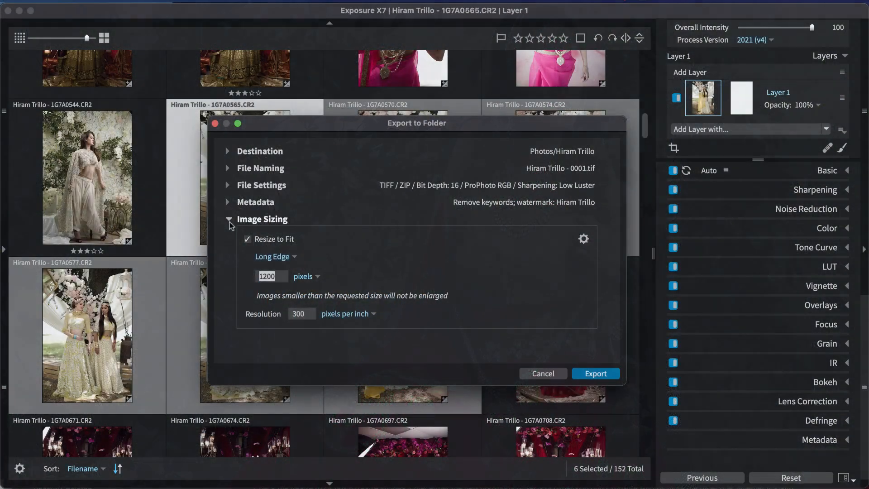
- Set the export to resize to fit by Dimensions with a width of 2400 pixels and enable Match Orientation
{"action": "left_click", "coordinate": [275, 257]}
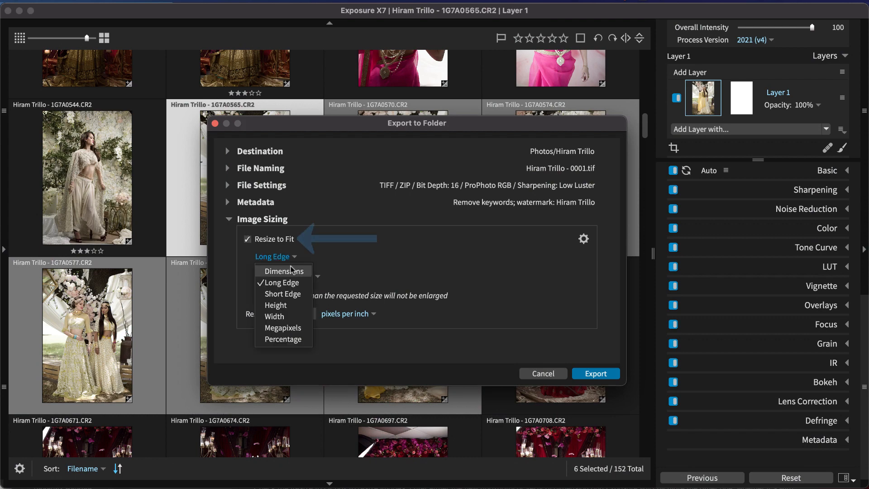
{"action": "left_click", "coordinate": [285, 270]}
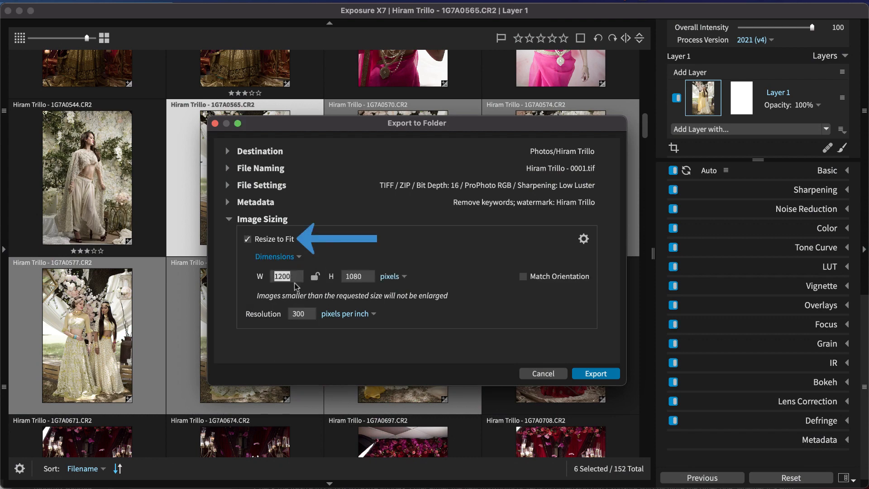
{"action": "left_click", "coordinate": [366, 277]}
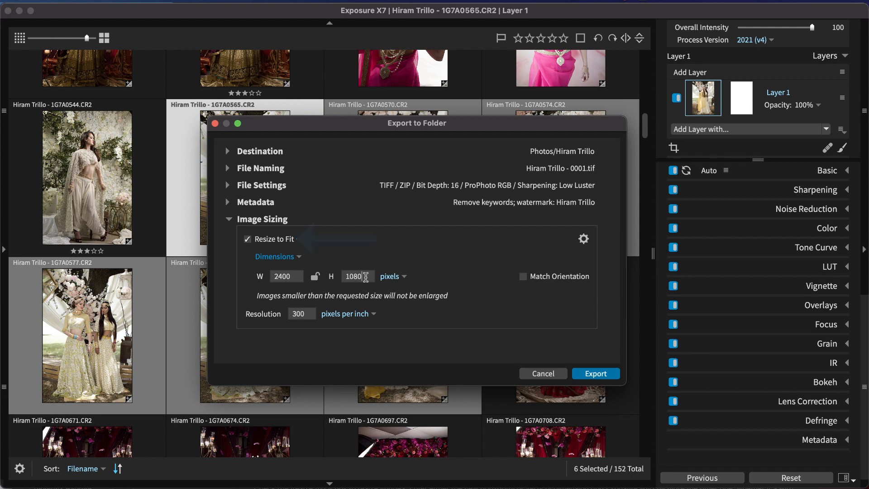
{"action": "left_click", "coordinate": [316, 277]}
{"action": "left_click", "coordinate": [315, 277]}
{"action": "left_click", "coordinate": [385, 277]}
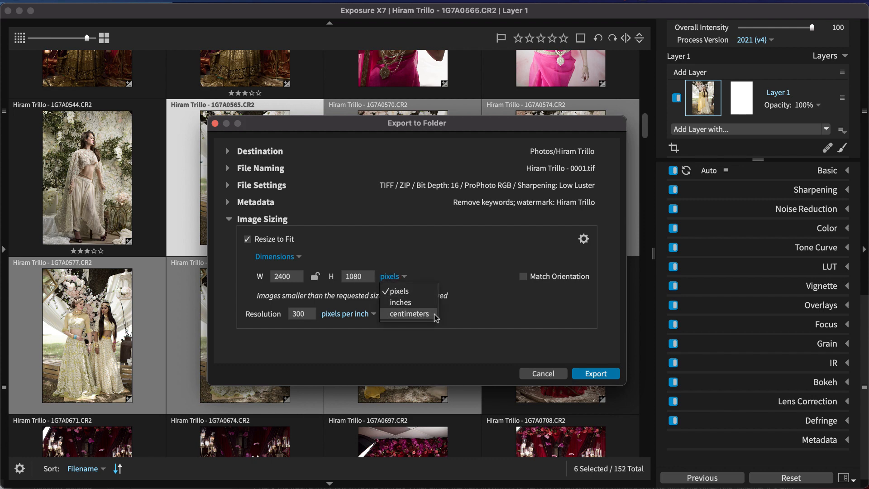
{"action": "left_click", "coordinate": [440, 278]}
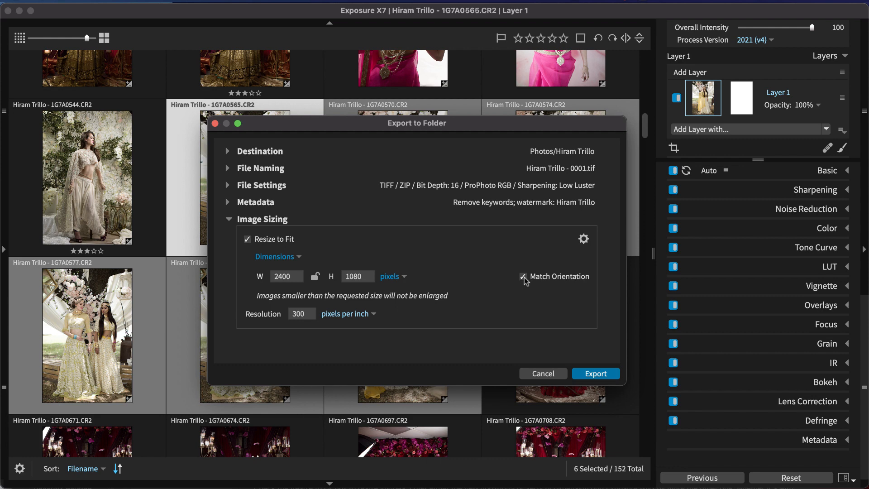
- Switch the resize method to Long Edge at 2400 pixels and close the image sizing settings
{"action": "left_click", "coordinate": [298, 257]}
{"action": "left_click", "coordinate": [292, 281]}
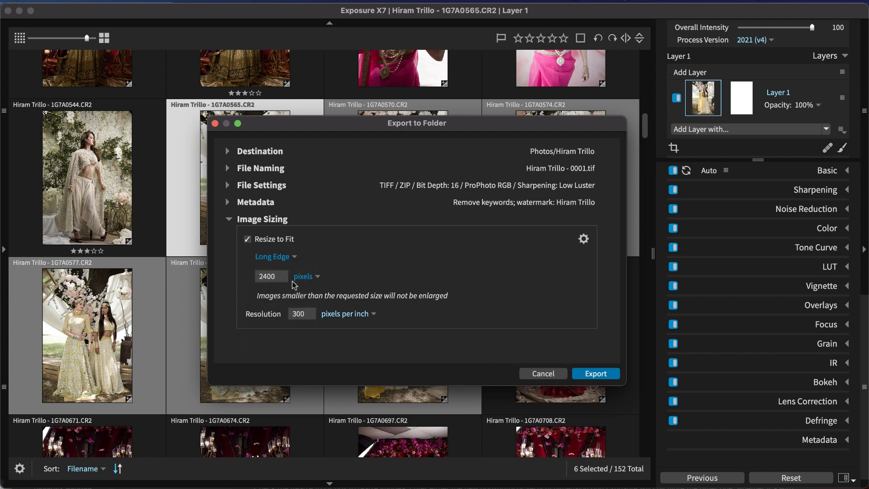
{"action": "left_click", "coordinate": [274, 257]}
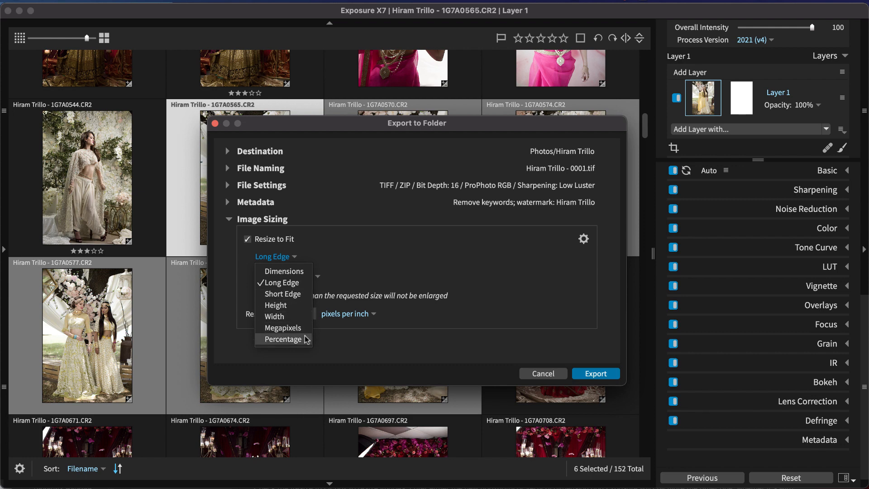
{"action": "left_click", "coordinate": [323, 361]}
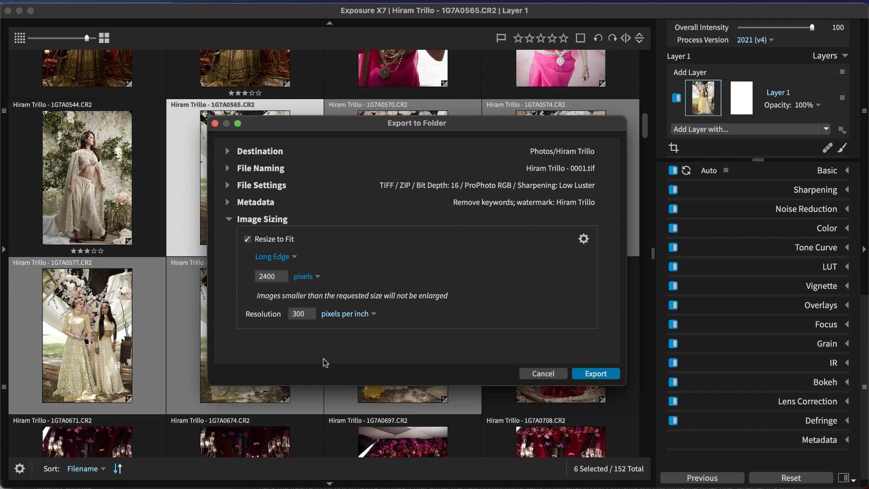
{"action": "left_click", "coordinate": [270, 220]}
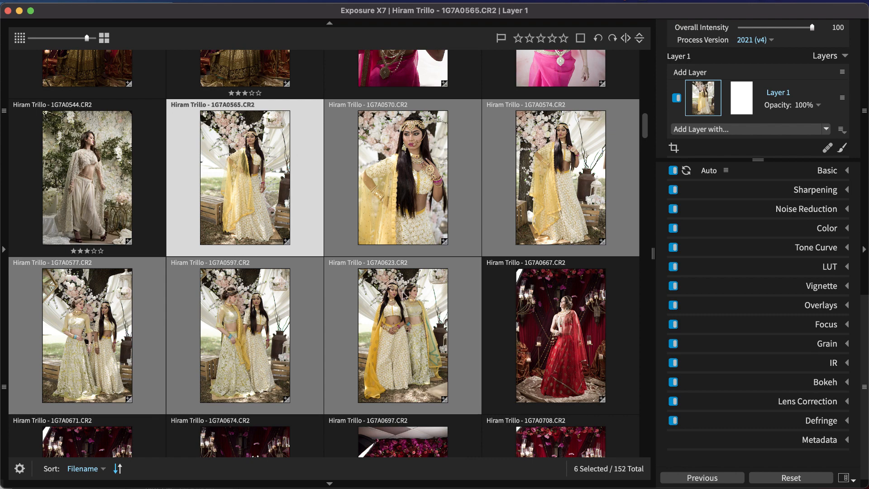
- Run a Quick Export of the selected photos with the Facebook Share profile
{"action": "key", "text": "super+shift+e"}
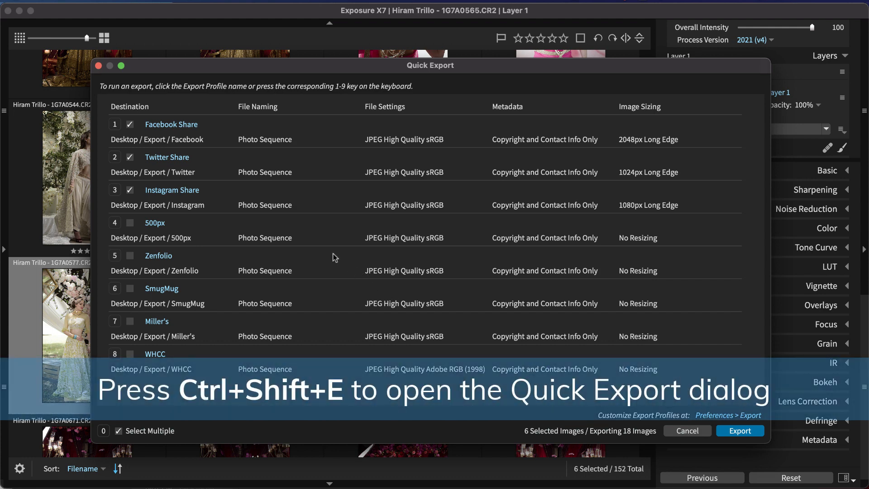
{"action": "left_click", "coordinate": [187, 127]}
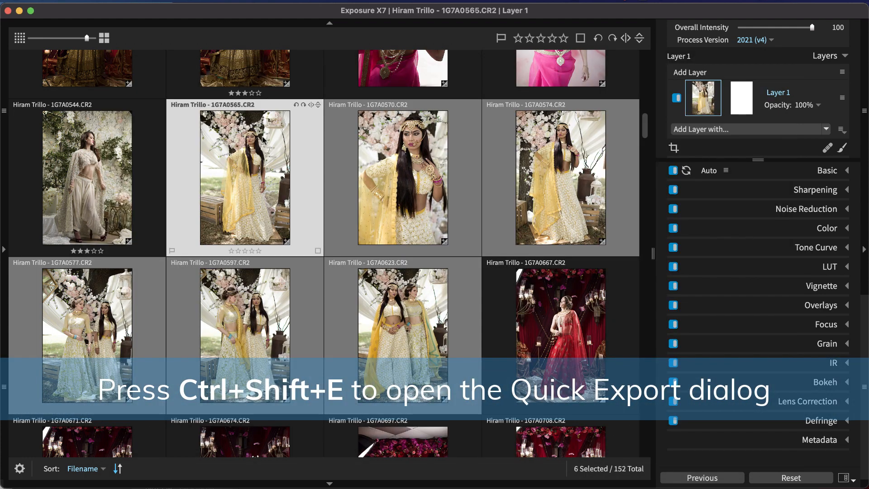
- Open Quick Export for the selected photos and include the 500px profile in the export
{"action": "right_click", "coordinate": [273, 162]}
{"action": "mouse_move", "coordinate": [319, 202]}
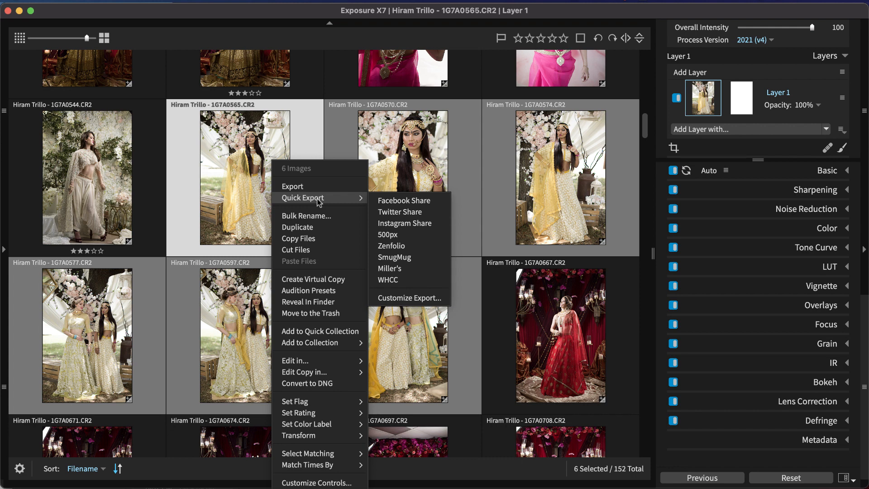
{"action": "left_click", "coordinate": [404, 293]}
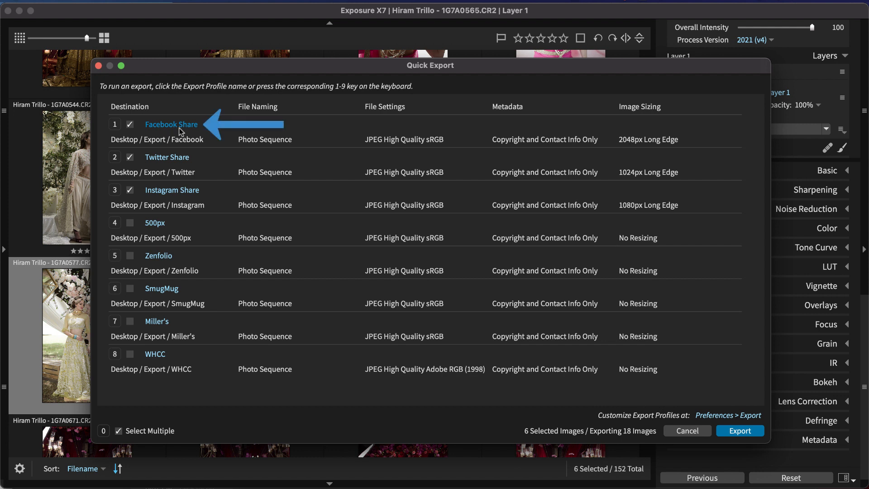
{"action": "left_click", "coordinate": [129, 222]}
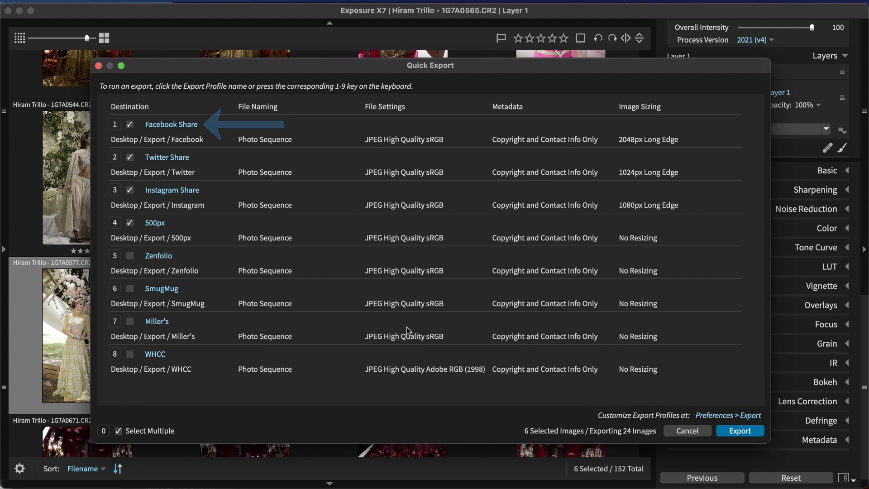
- Add an export profile named Large Print with destination Pictures / [Year] / [Month-Day] and Photo Sequence file naming
{"action": "left_click", "coordinate": [710, 416]}
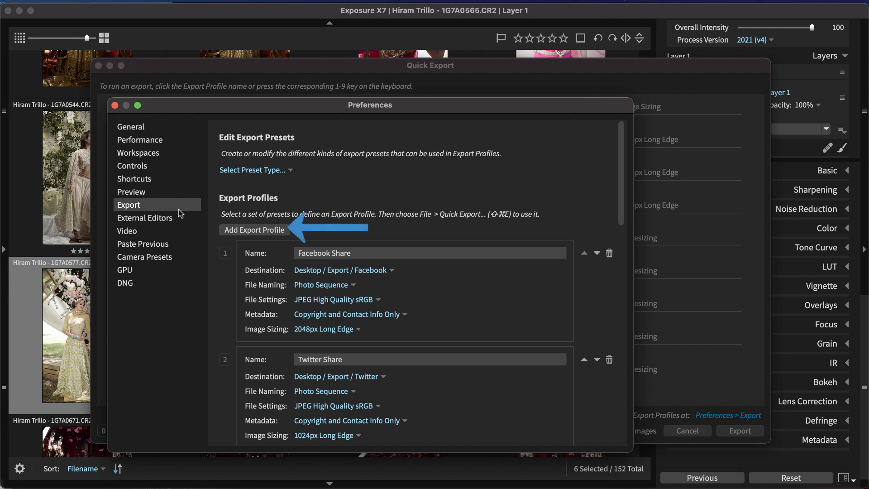
{"action": "left_click", "coordinate": [232, 230]}
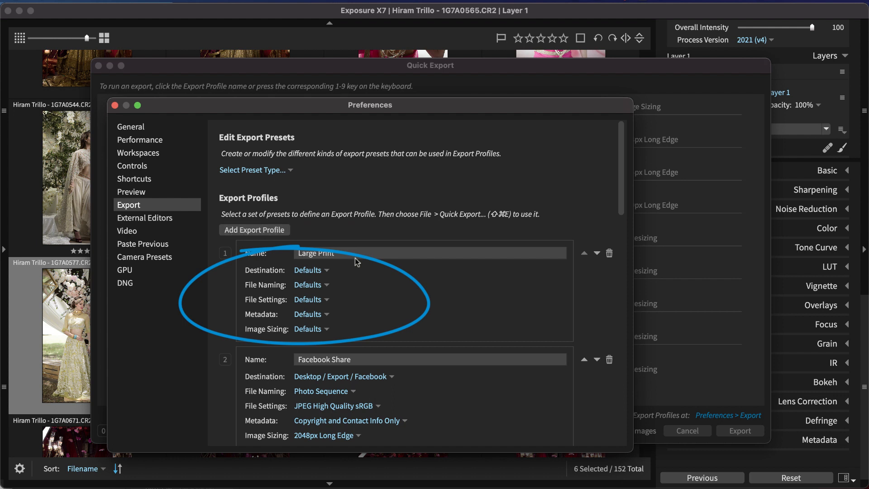
{"action": "left_click", "coordinate": [321, 272]}
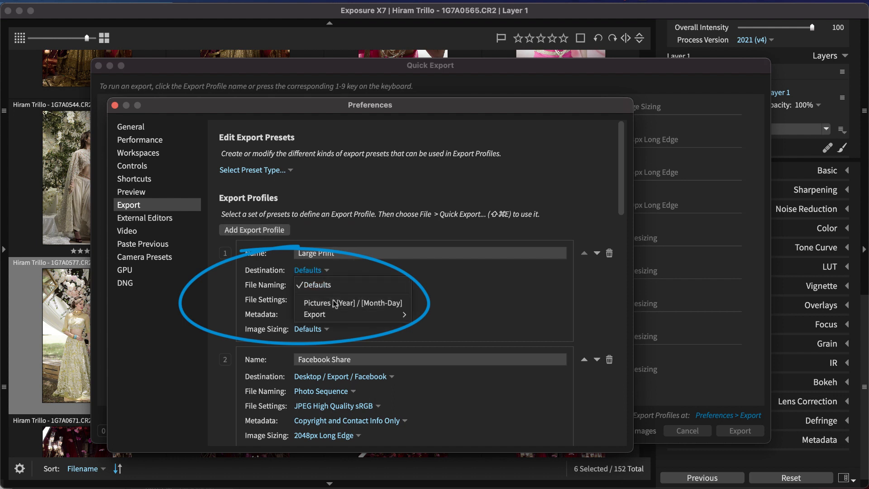
{"action": "left_click", "coordinate": [335, 303]}
{"action": "left_click", "coordinate": [317, 284]}
{"action": "left_click", "coordinate": [324, 328]}
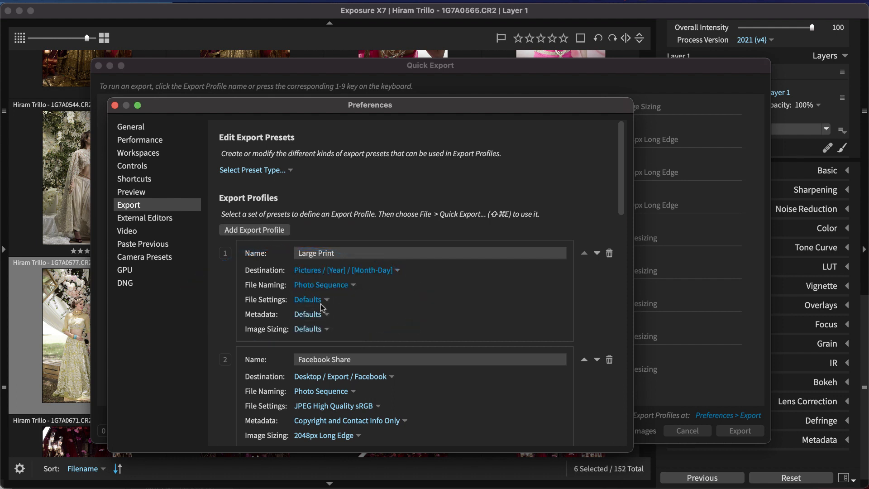
- Set the Large Print profile's file settings to TIFF 16-bit ProPhoto RGB, its metadata to None and its image sizing to No Resizing
{"action": "left_click", "coordinate": [319, 302]}
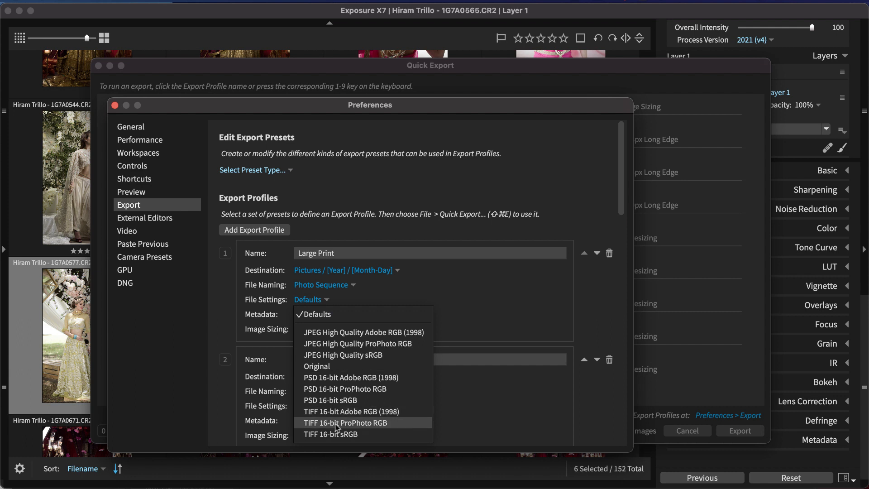
{"action": "left_click", "coordinate": [335, 424]}
{"action": "left_click", "coordinate": [311, 316]}
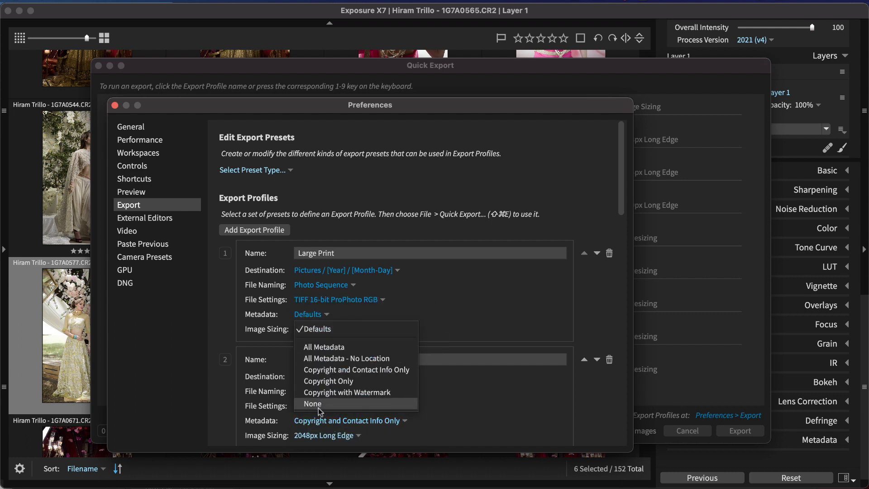
{"action": "left_click", "coordinate": [319, 410]}
{"action": "left_click", "coordinate": [309, 329]}
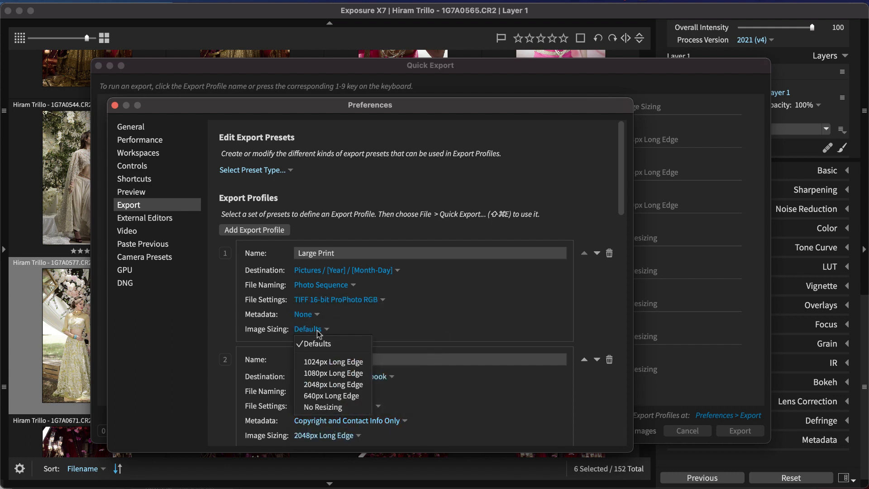
{"action": "left_click", "coordinate": [335, 407]}
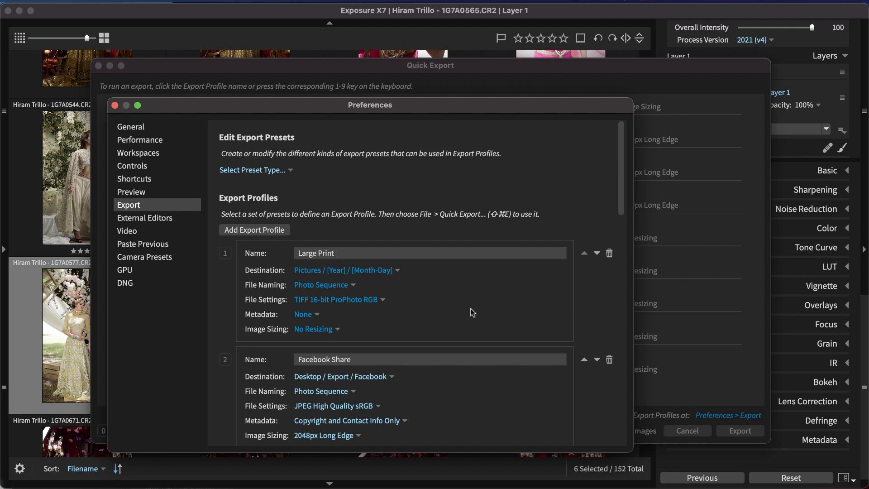